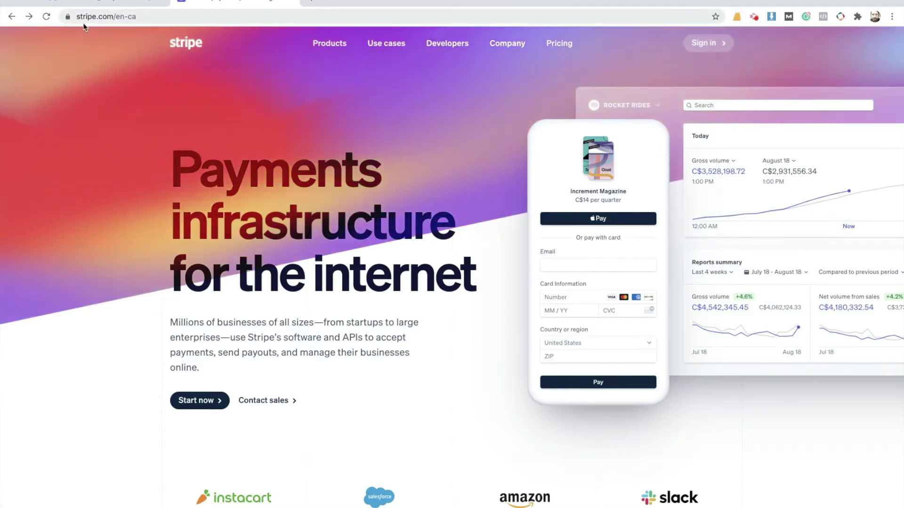
Start the Stripe sign-up and create the account with the owner's e-mail, full name and account password.
scroll(192, 220, "down", 1)
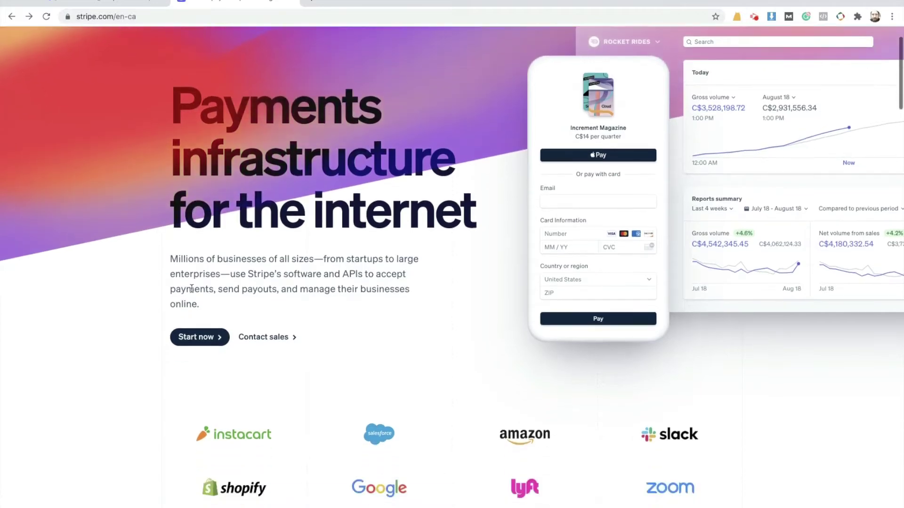
left_click(200, 347)
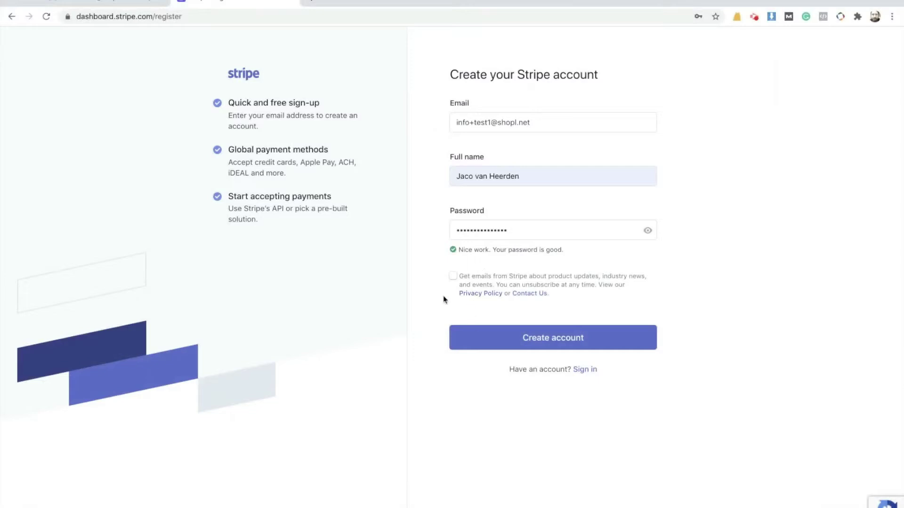
left_click(544, 343)
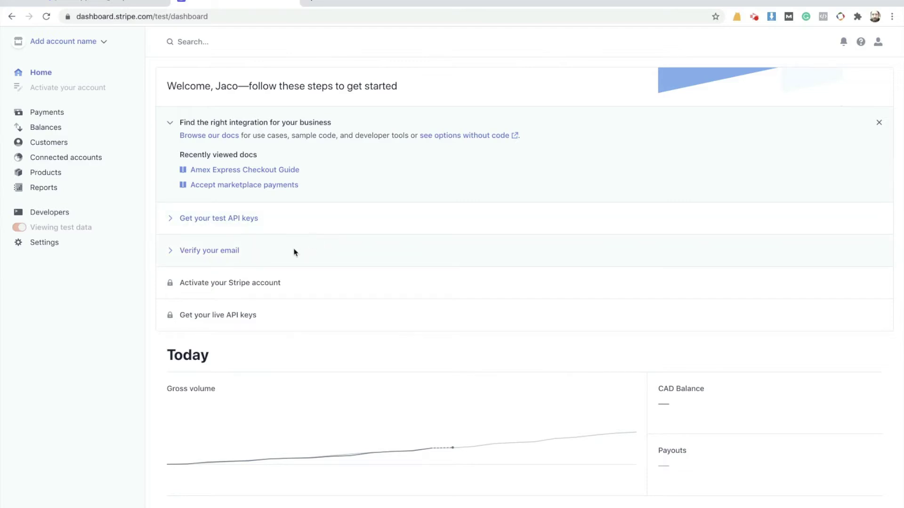
Verify the account's e-mail address through the verification message from Stripe in the Gmail inbox.
left_click(213, 253)
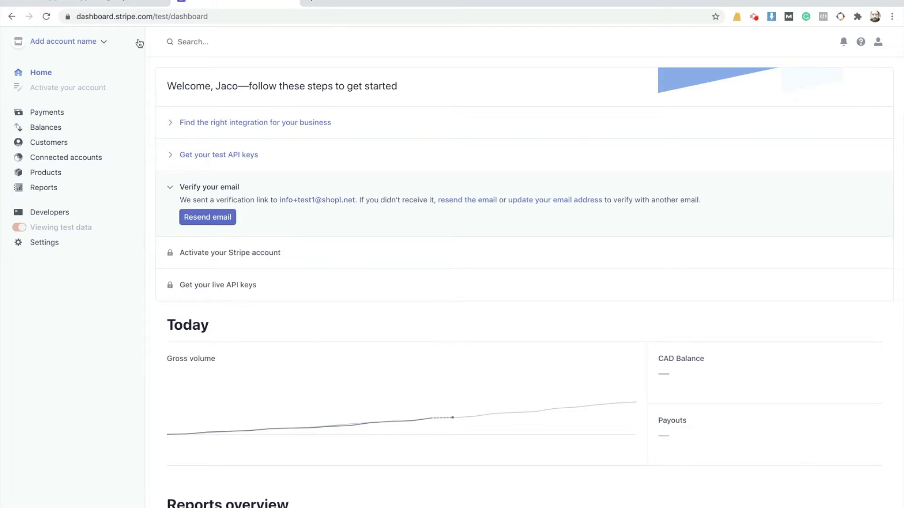
left_click(128, 5)
left_click(241, 98)
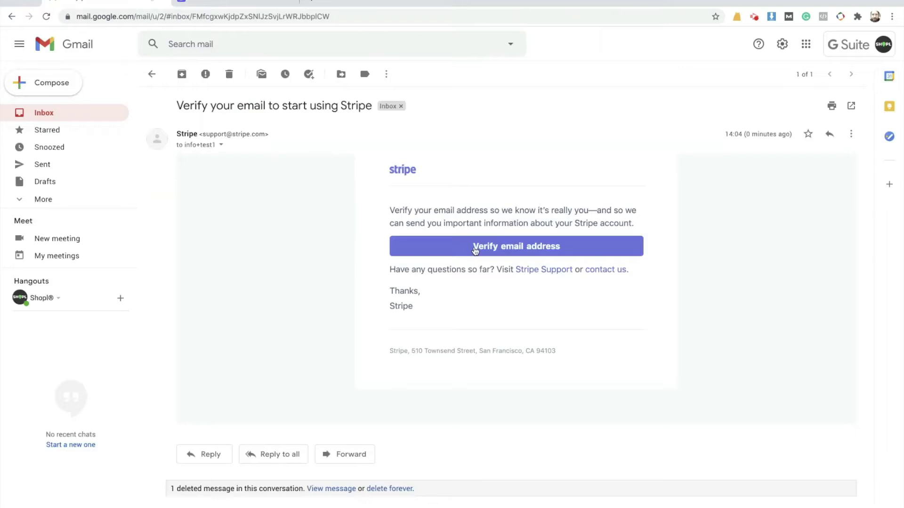
left_click(473, 247)
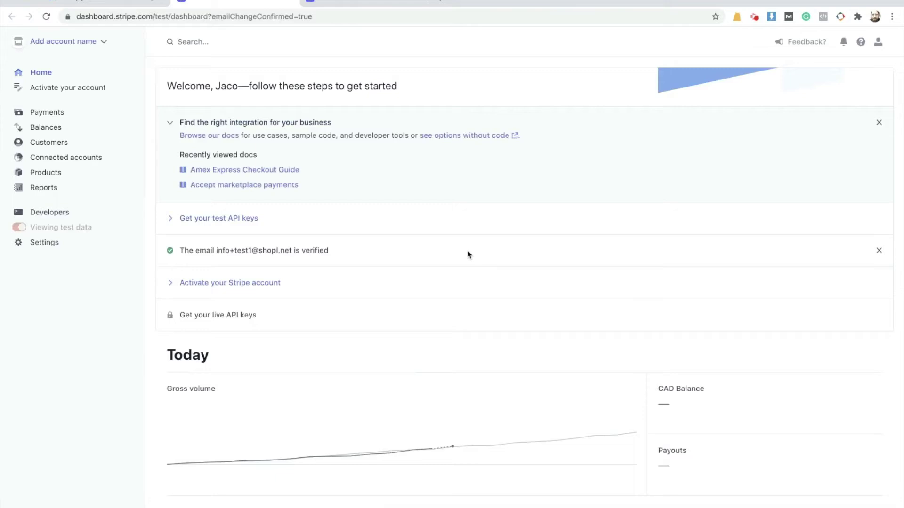
Start activating the account and submit the registered business address in Canada with business type Individual or sole proprietorship.
left_click(246, 285)
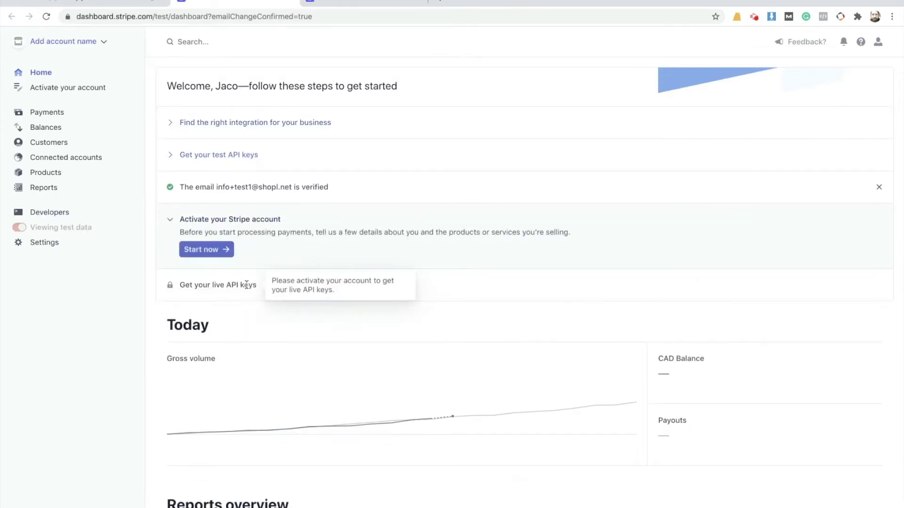
left_click(199, 250)
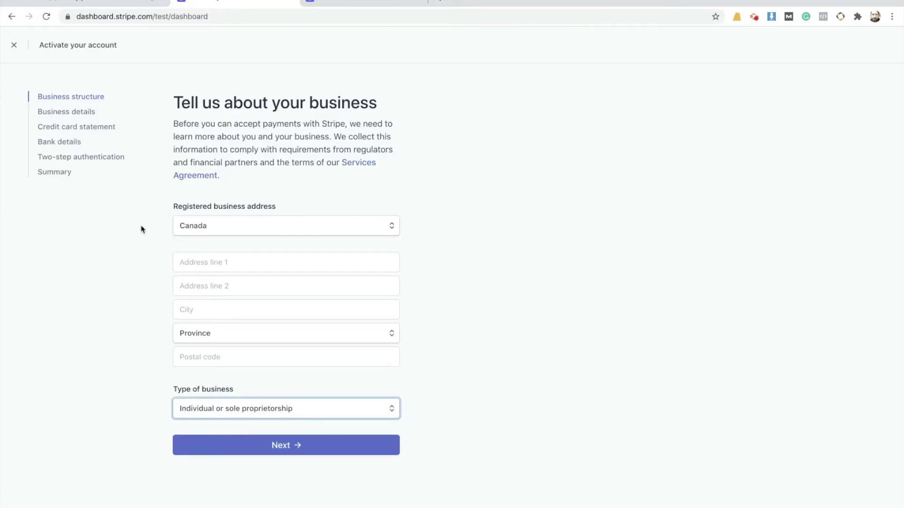
left_click(195, 418)
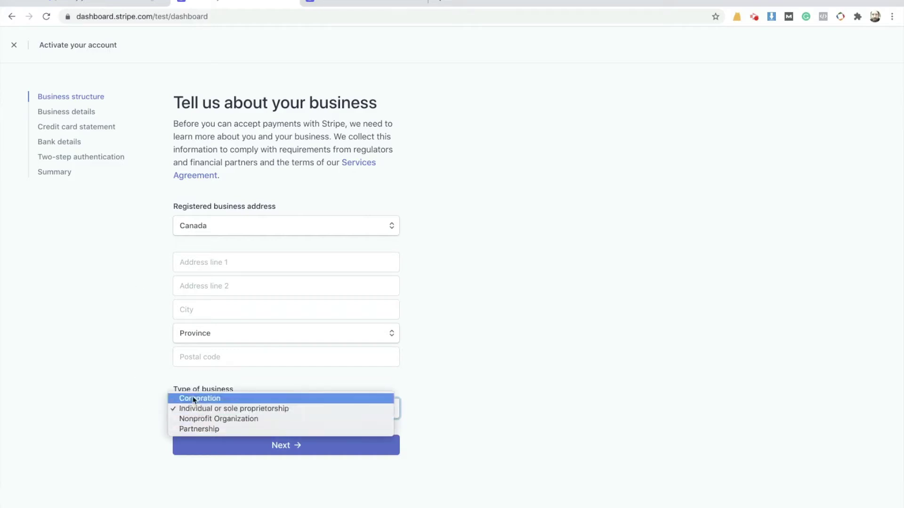
left_click(158, 368)
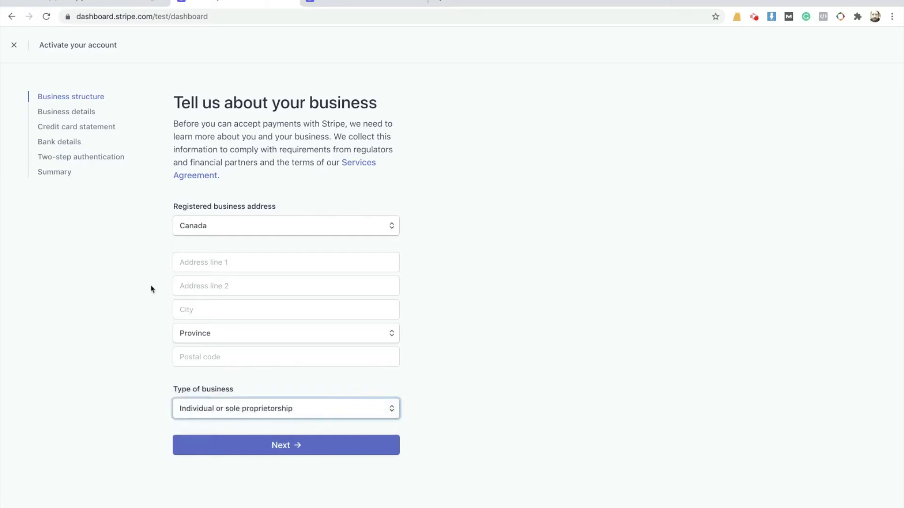
mouse_move(176, 253)
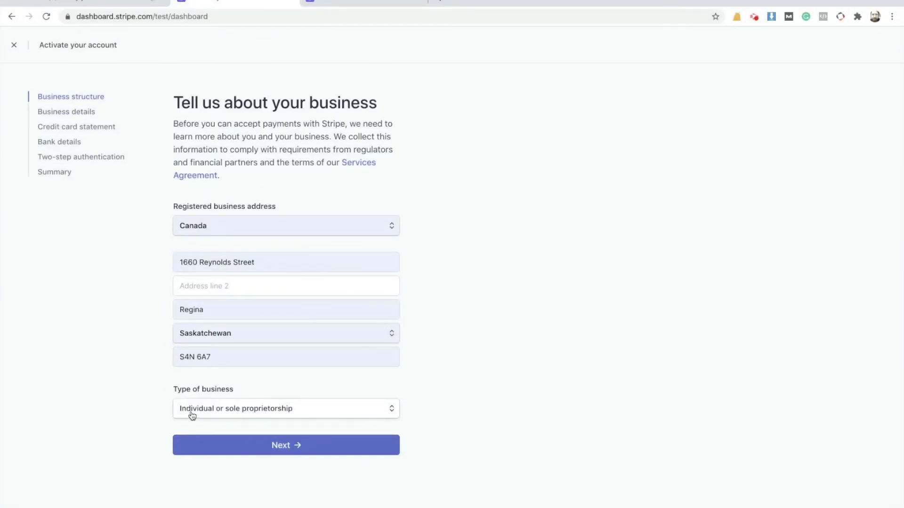
left_click(278, 445)
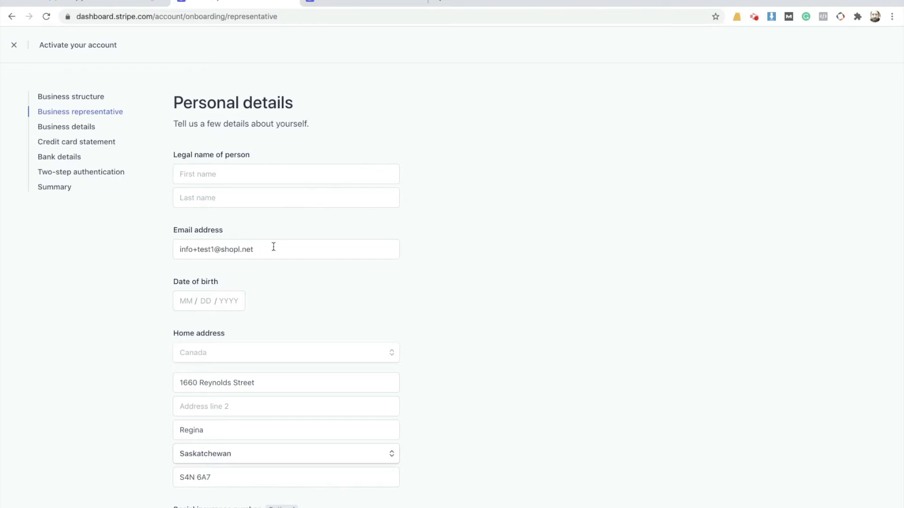
Complete and submit the representative's personal details with legal name, e-mail, date of birth and home address.
scroll(272, 245, "down", 3)
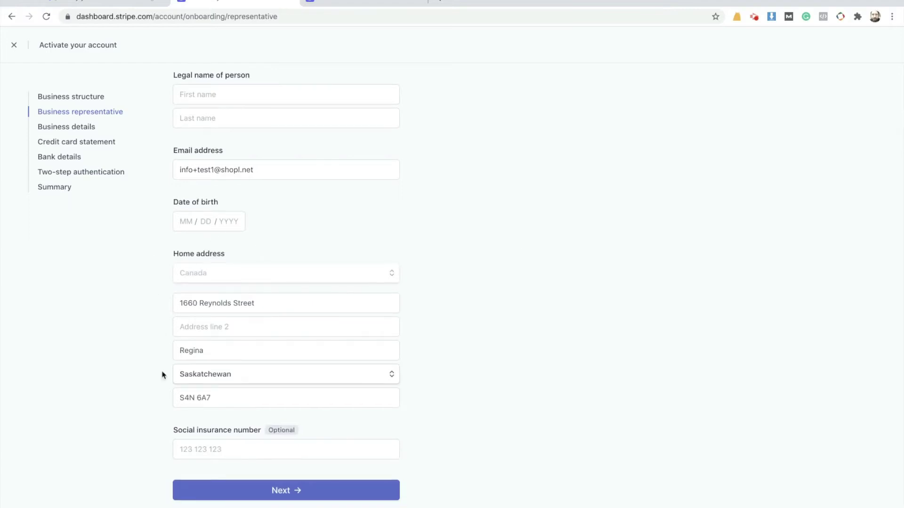
mouse_move(213, 454)
left_click(281, 498)
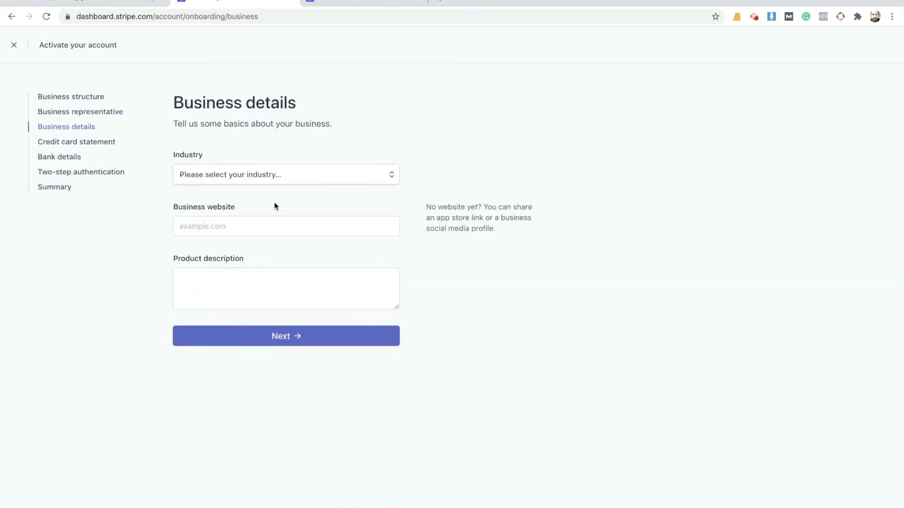
Set the business industry to Software.
left_click(250, 175)
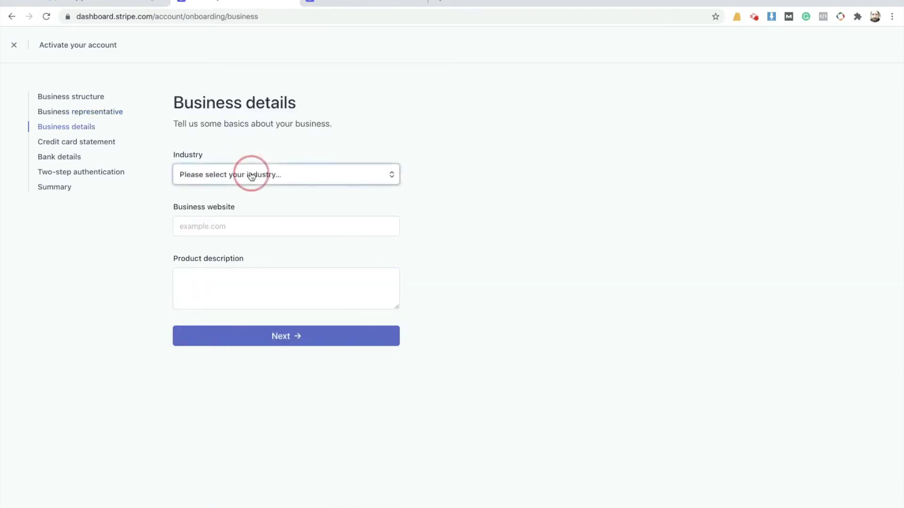
left_click(223, 232)
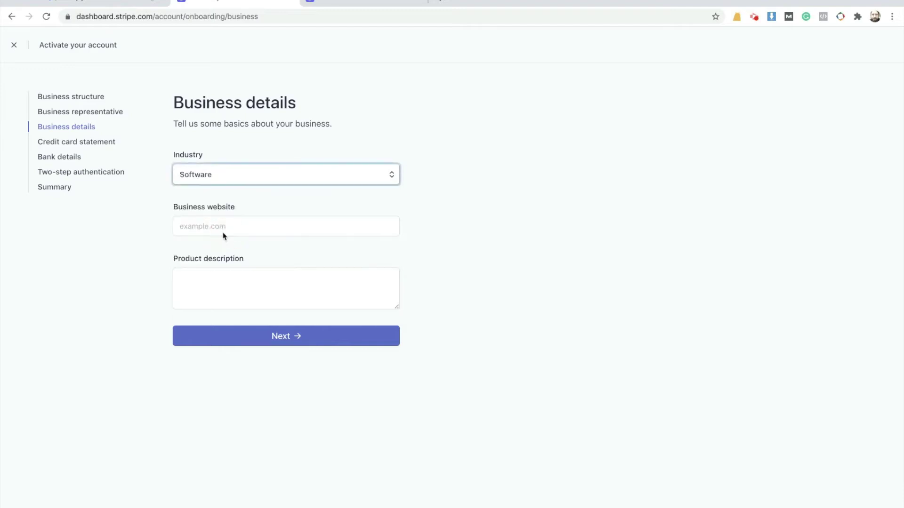
Browse the available industry categories and search them for "Clothing".
left_click(234, 181)
scroll(209, 228, "down", 5)
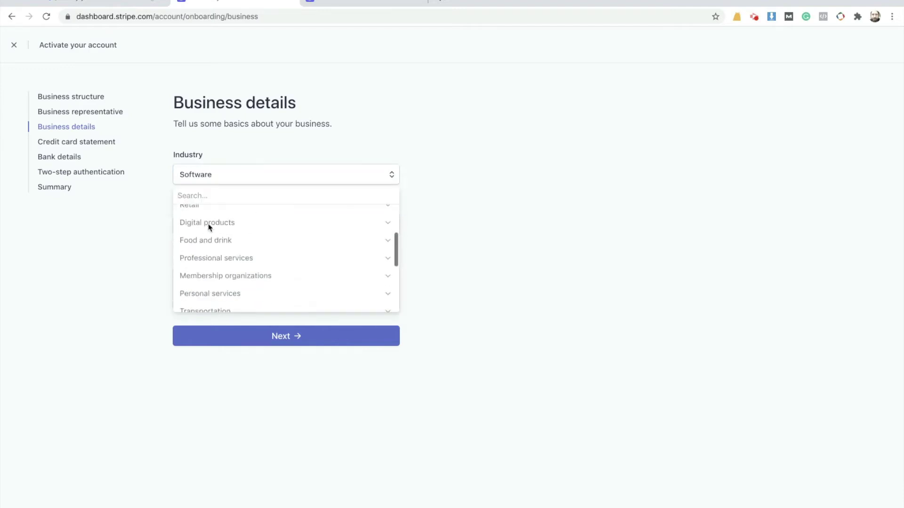
scroll(210, 227, "up", 5)
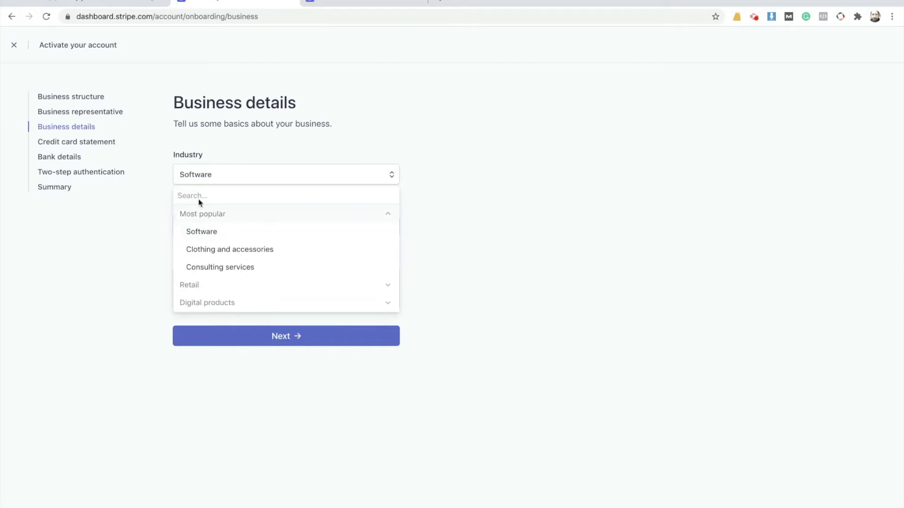
type("Clo")
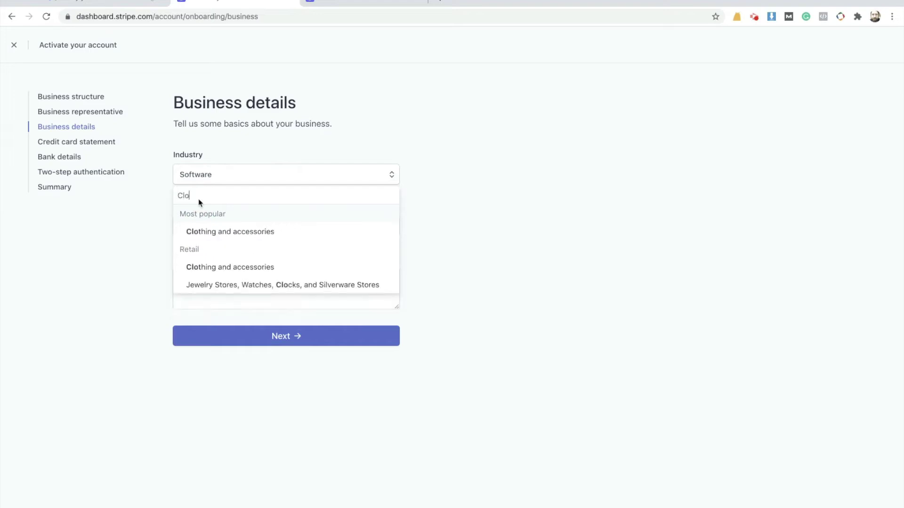
type("thing")
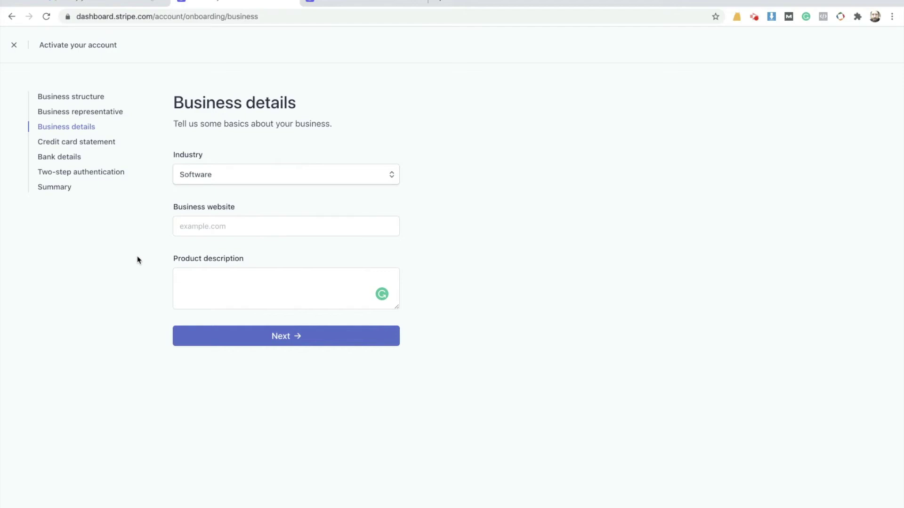
Enter shopl.net as business website and "I sell pizzas and offer delivery in my city." as product description, and submit the business details.
left_click(183, 227)
type("s")
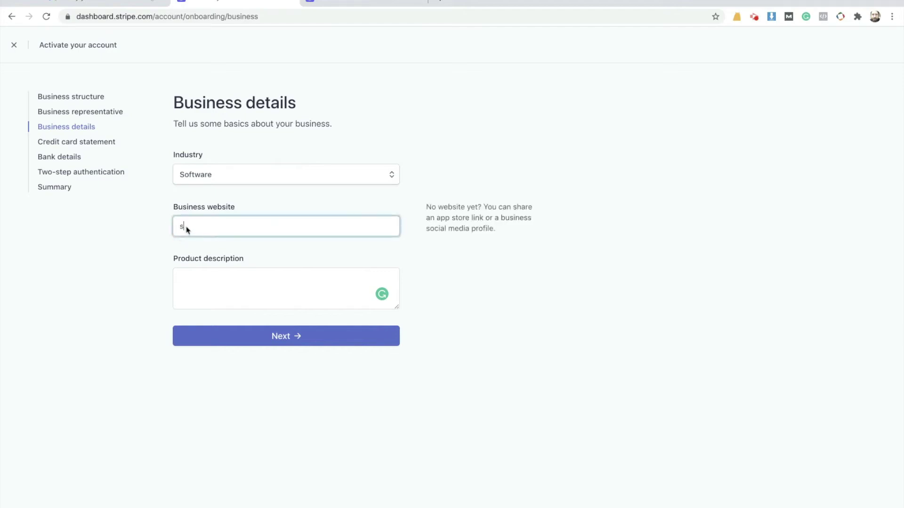
type("hopl.net")
left_click(146, 236)
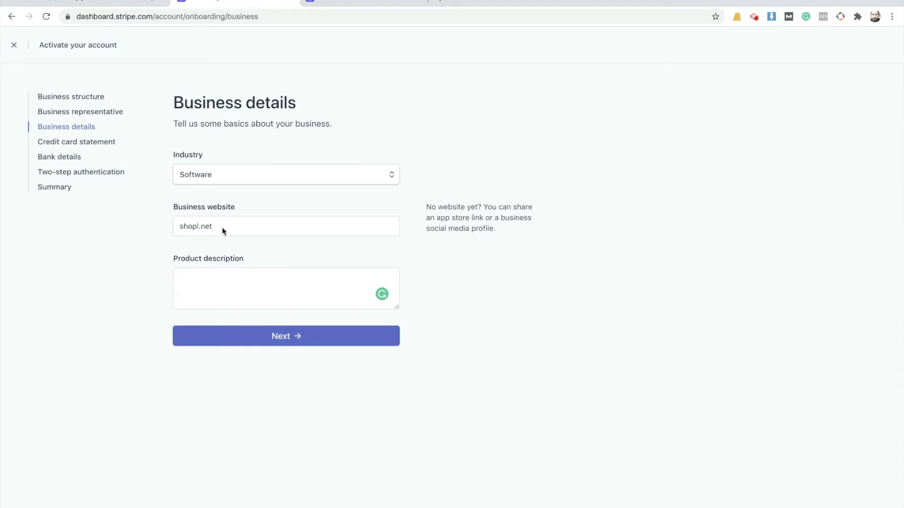
left_click(209, 288)
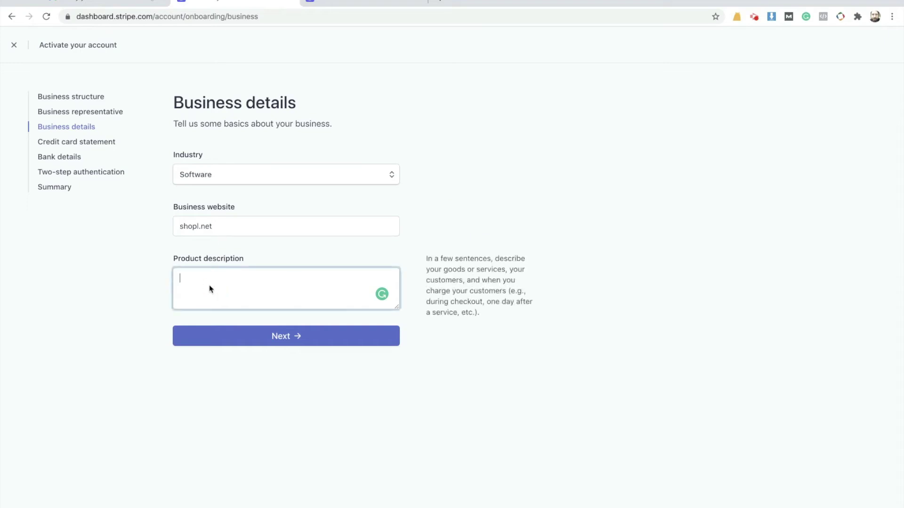
type("I sell pizzas and offer delivery in my city.")
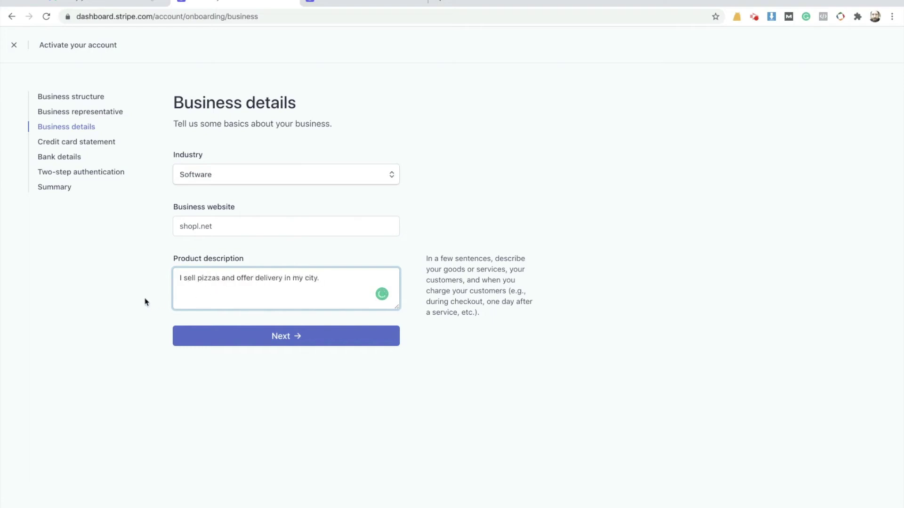
left_click(116, 289)
left_click(269, 338)
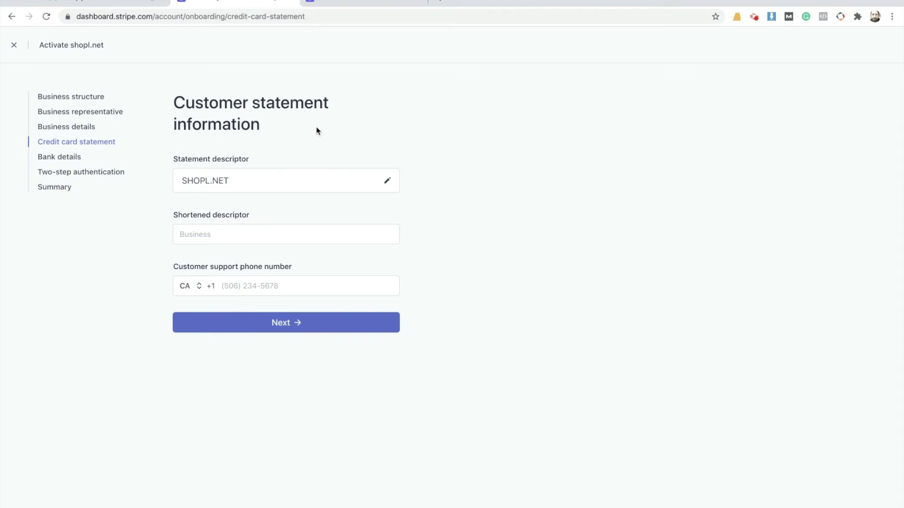
Submit the customer statement information with descriptor JACOS PIZZA, shortened descriptor PIZZA and the customer support phone number.
mouse_move(228, 168)
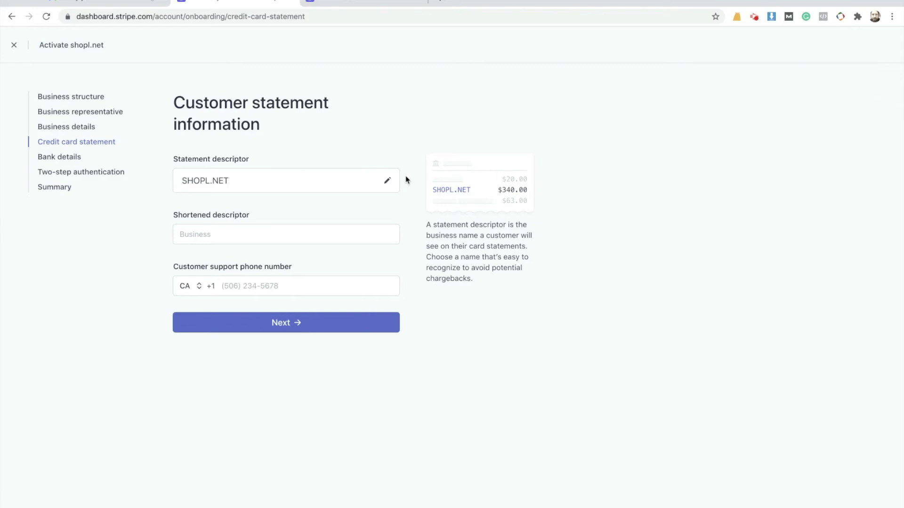
mouse_move(316, 240)
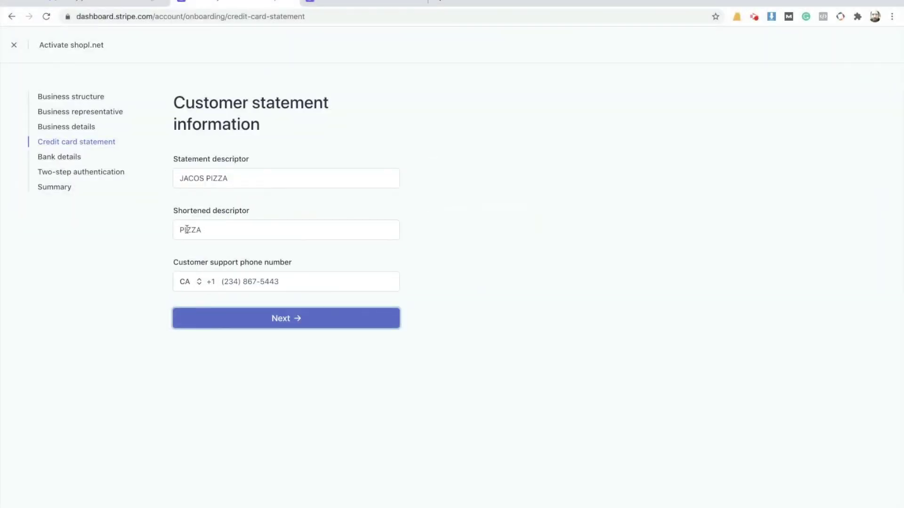
left_click(279, 319)
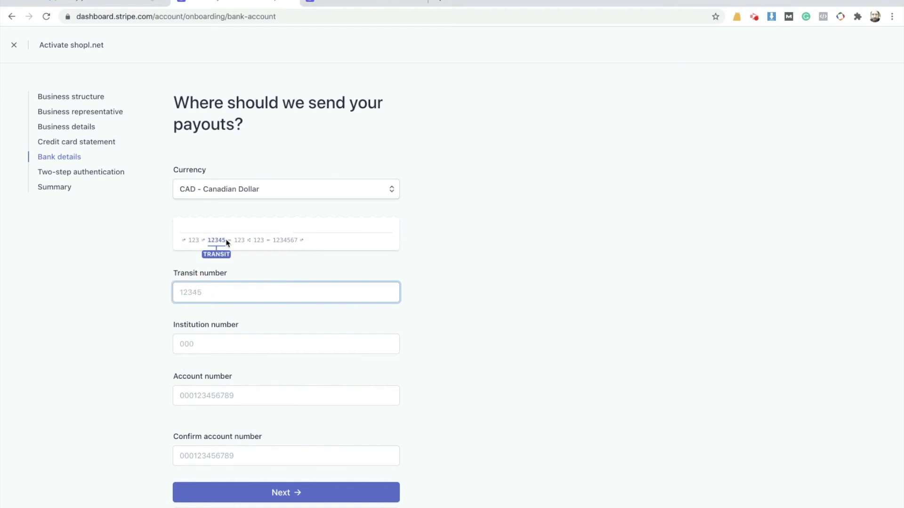
Submit the CAD payout bank details with the transit number, institution number and confirmed account number.
scroll(172, 344, "down", 1)
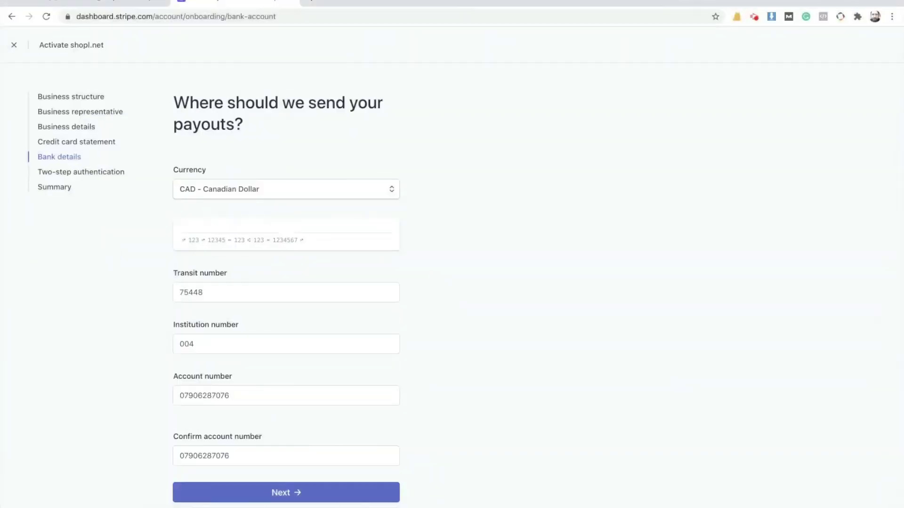
scroll(123, 254, "down", 1)
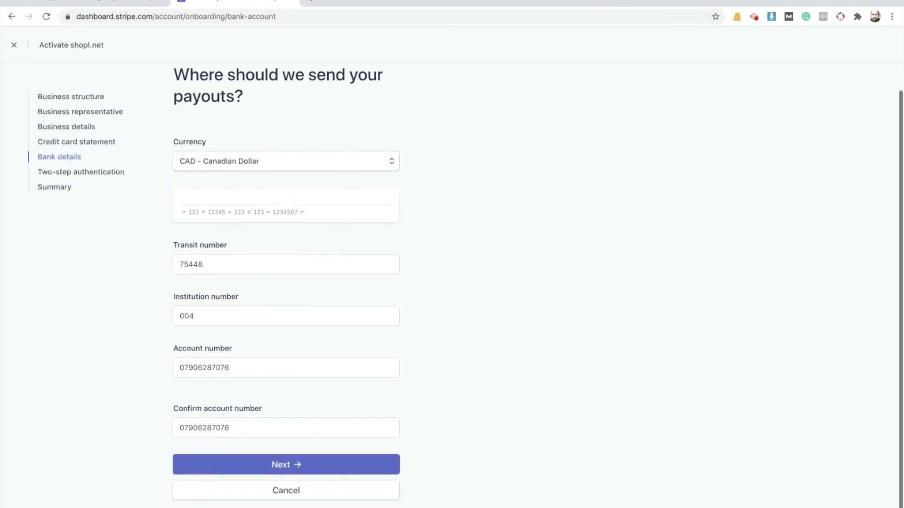
left_click(249, 467)
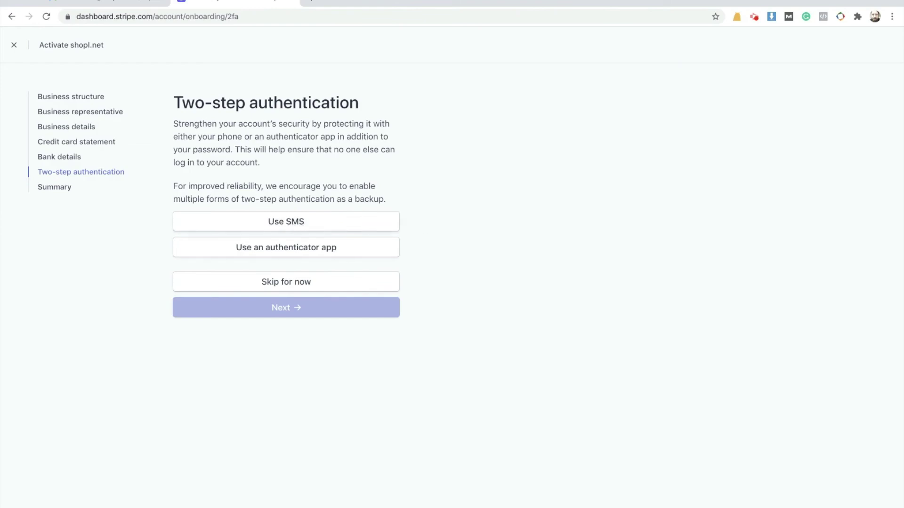
Enable SMS two-step authentication with the mobile number and the received verification code, and continue to the summary.
left_click(304, 218)
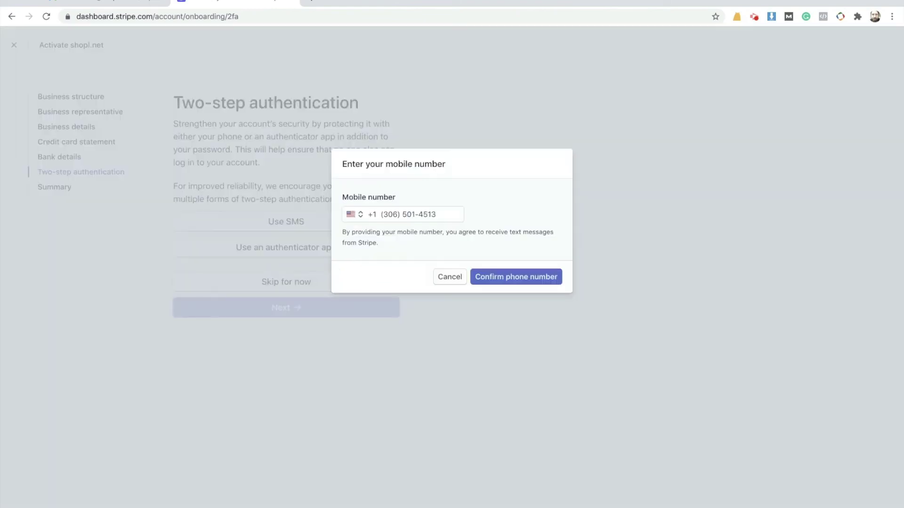
left_click(498, 277)
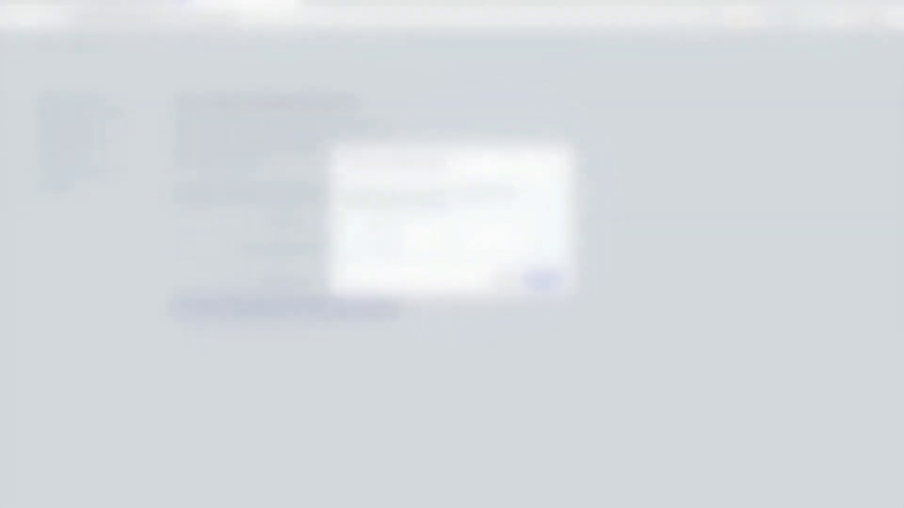
type("2")
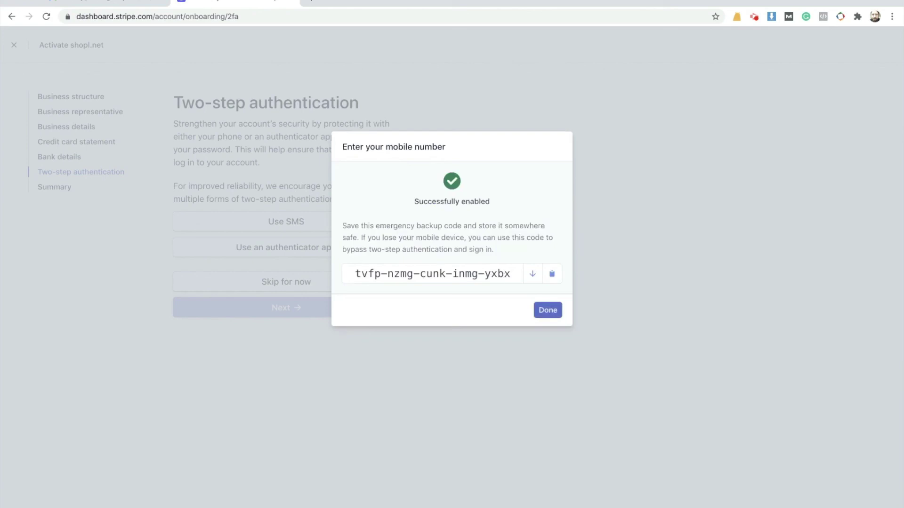
left_click(548, 316)
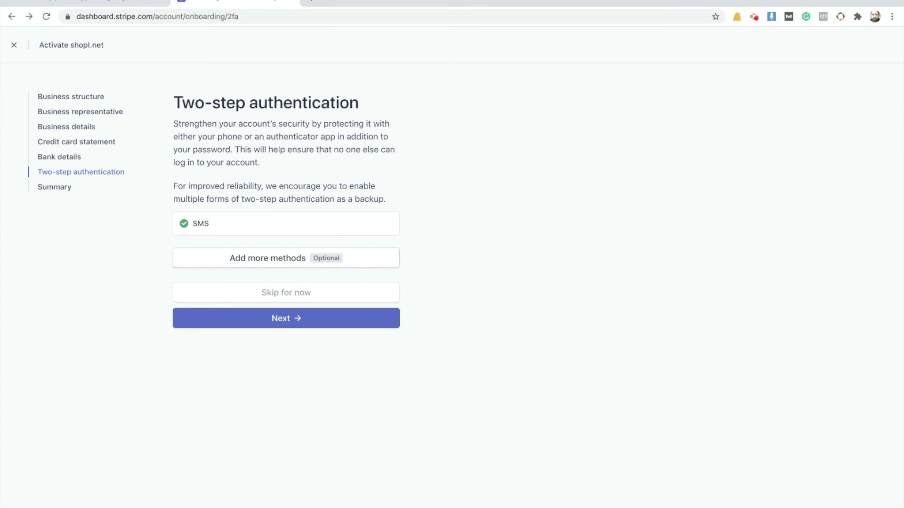
left_click(275, 318)
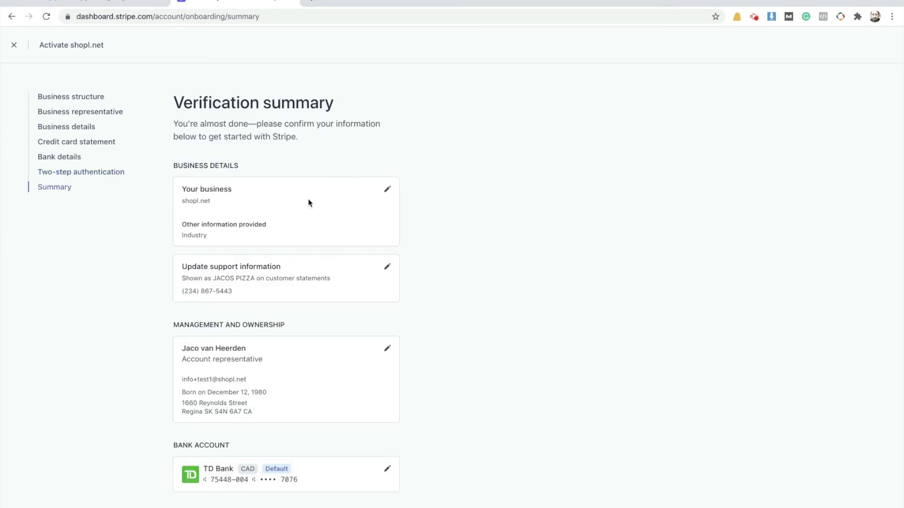
Review the business, representative, bank account and authentication details in the verification summary.
scroll(299, 123, "down", 3)
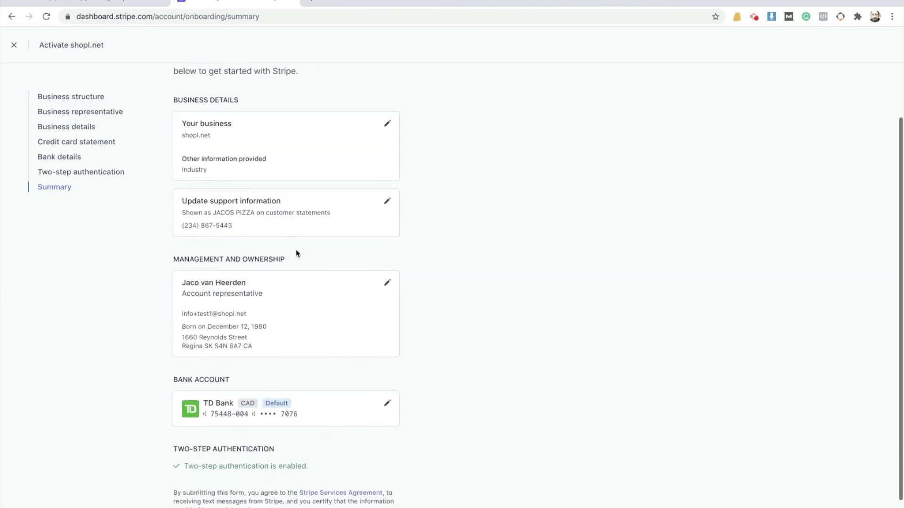
scroll(334, 332, "down", 2)
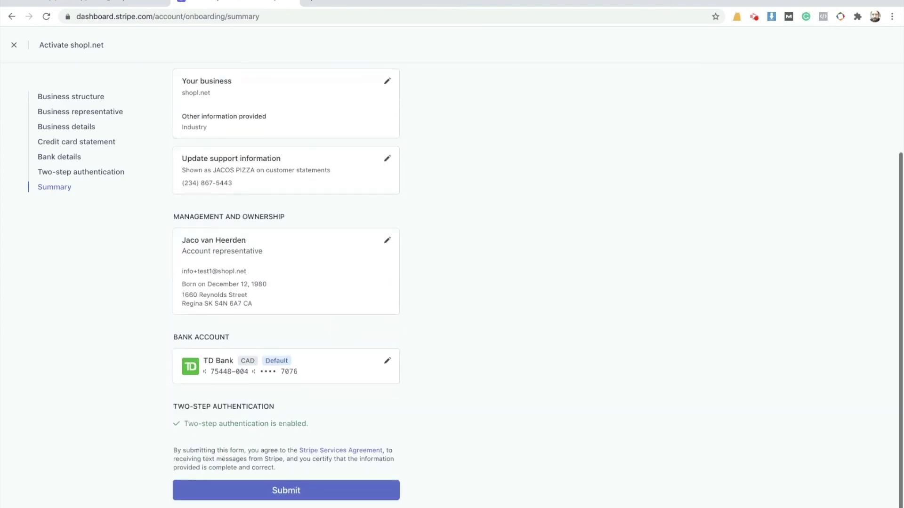